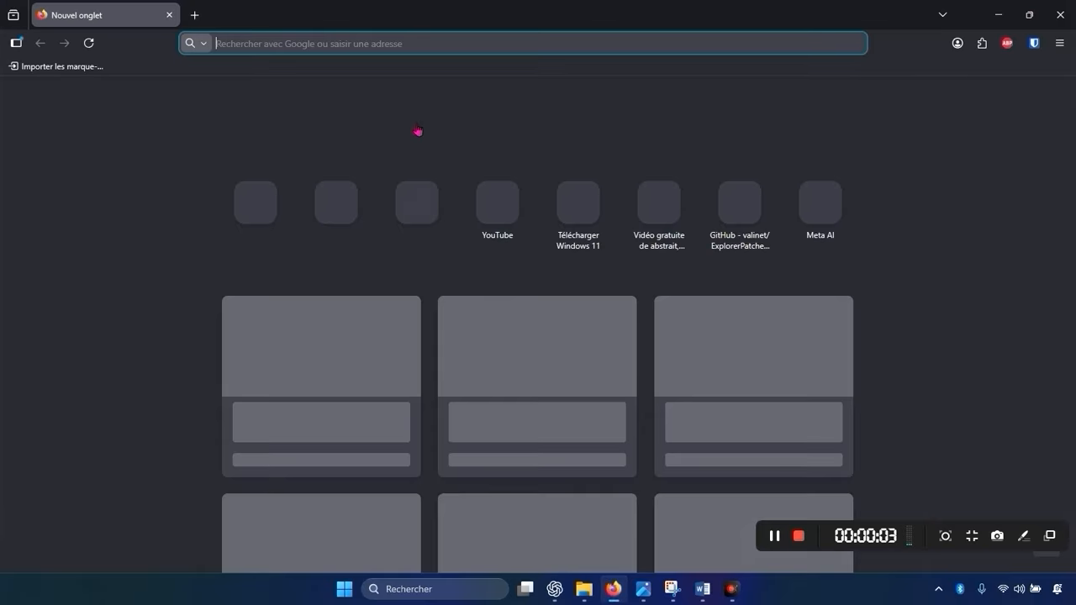
Search the web for "ventoy" and open the official Ventoy website, declining the offer to translate the page.
{"action": "left_click", "coordinate": [365, 140]}
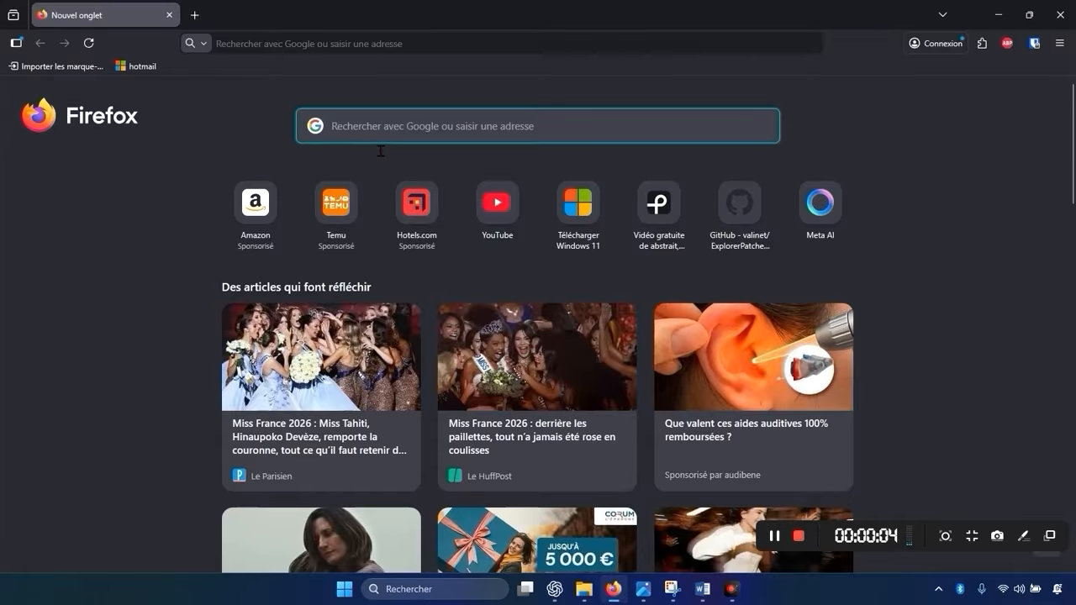
{"action": "type", "text": "vent"}
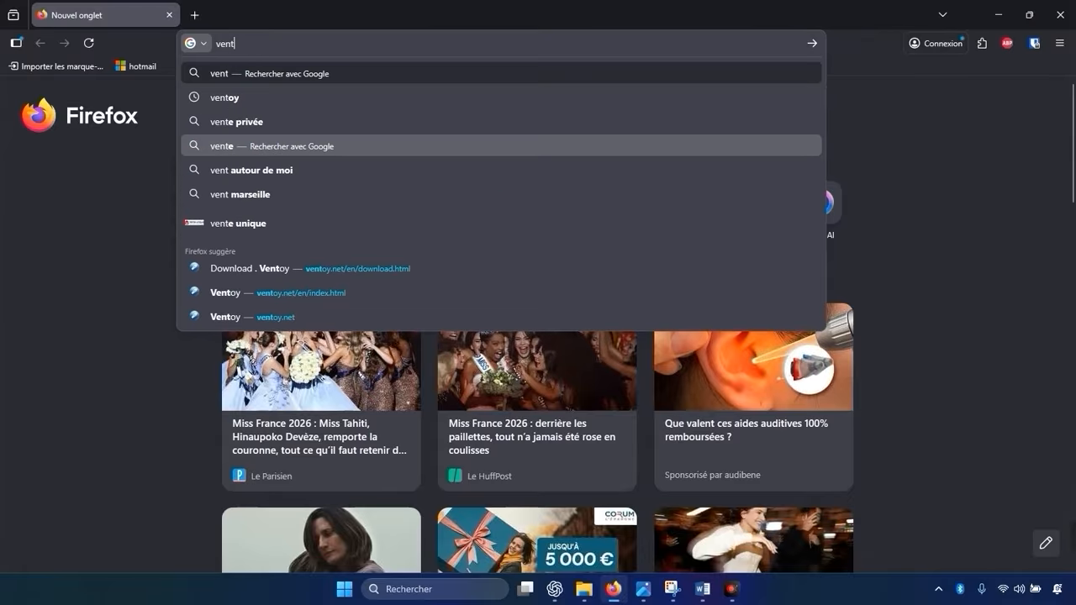
{"action": "type", "text": "oy"}
{"action": "key", "text": "Return"}
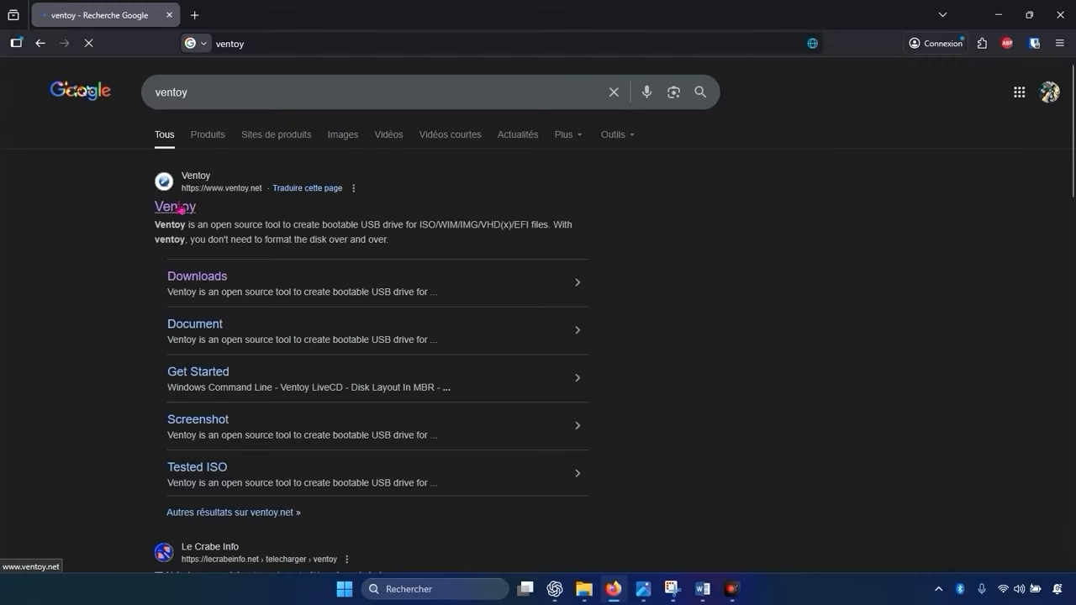
{"action": "left_click", "coordinate": [183, 209]}
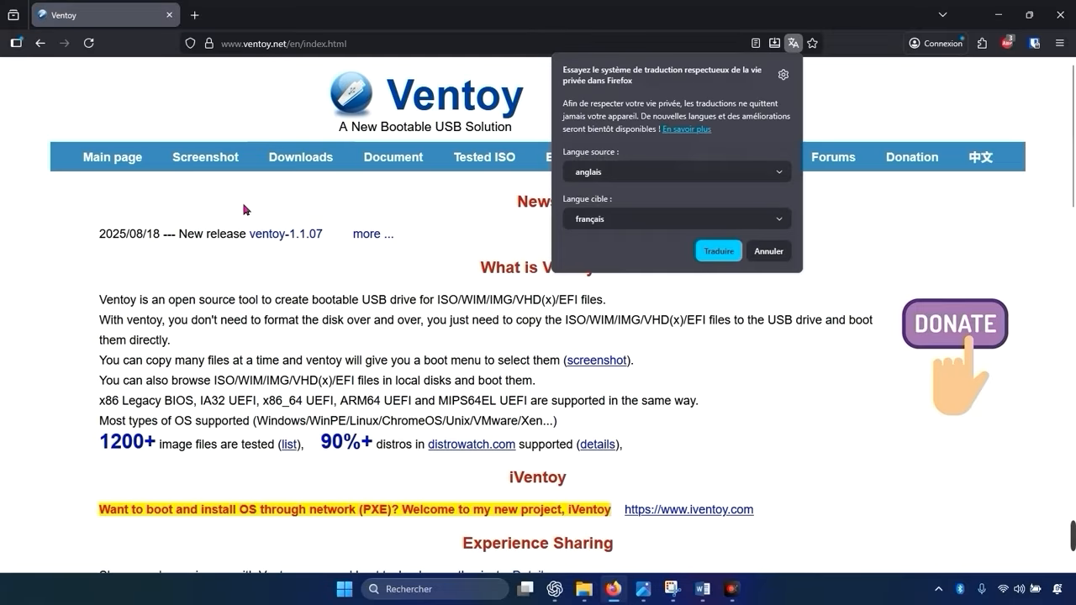
{"action": "left_click", "coordinate": [777, 253]}
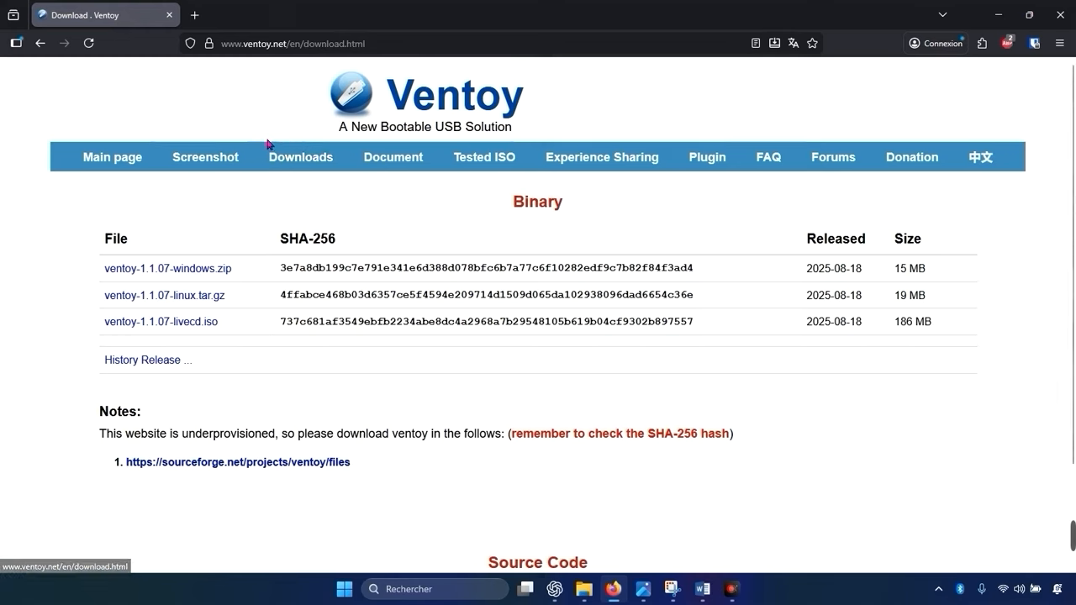
Download ventoy-1.1.07-windows.zip through the SourceForge files page, dismissing the translation offer and accepting the privacy notice.
{"action": "left_click", "coordinate": [185, 270]}
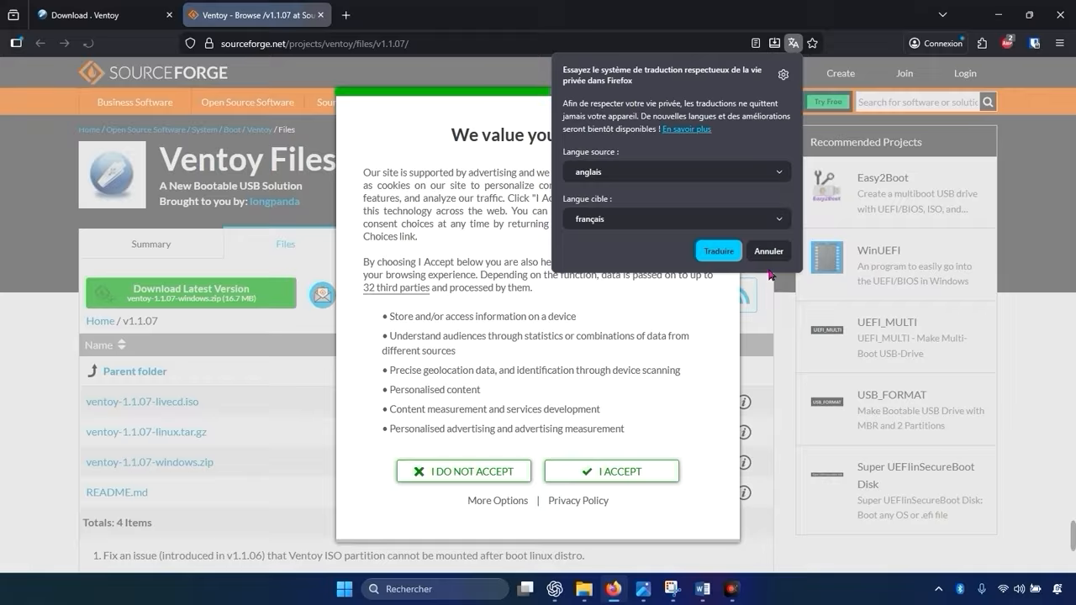
{"action": "left_click", "coordinate": [771, 250]}
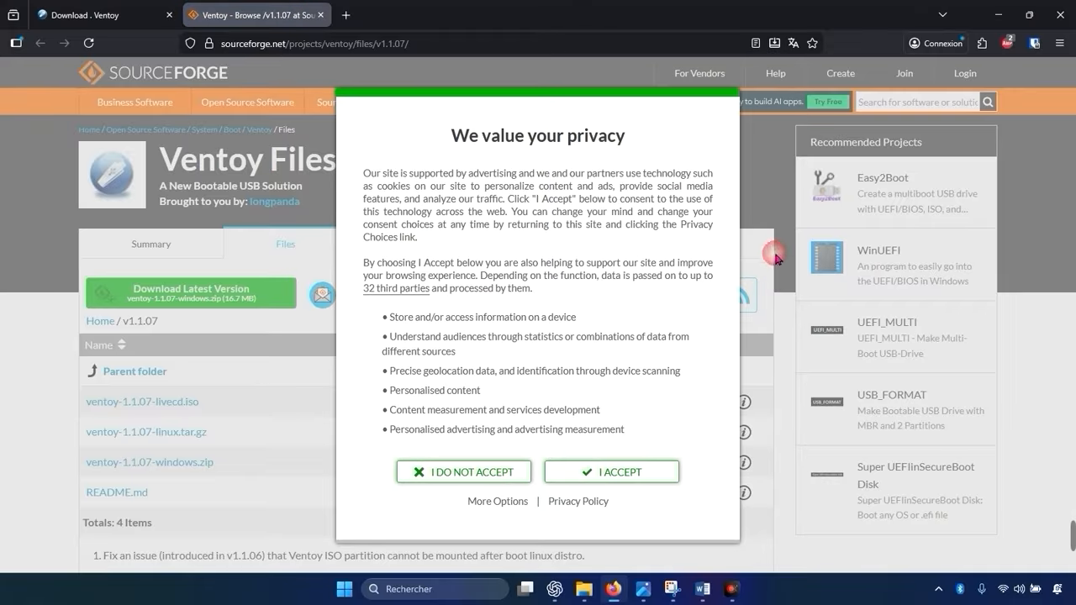
{"action": "left_click", "coordinate": [596, 471]}
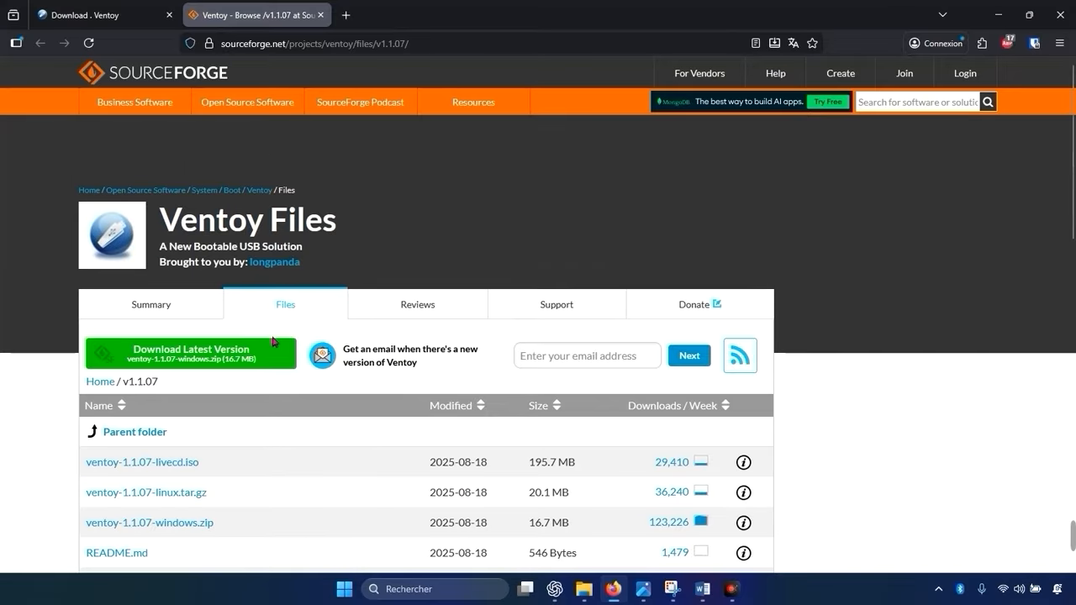
{"action": "scroll", "coordinate": [592, 177], "scroll_direction": "down", "scroll_amount": 3}
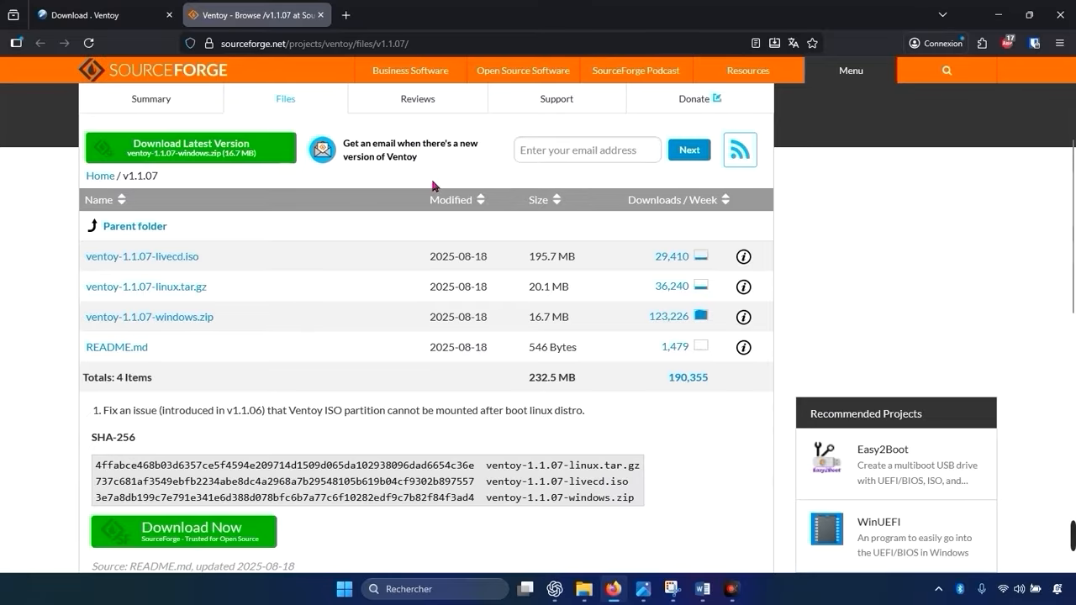
{"action": "left_click", "coordinate": [185, 319]}
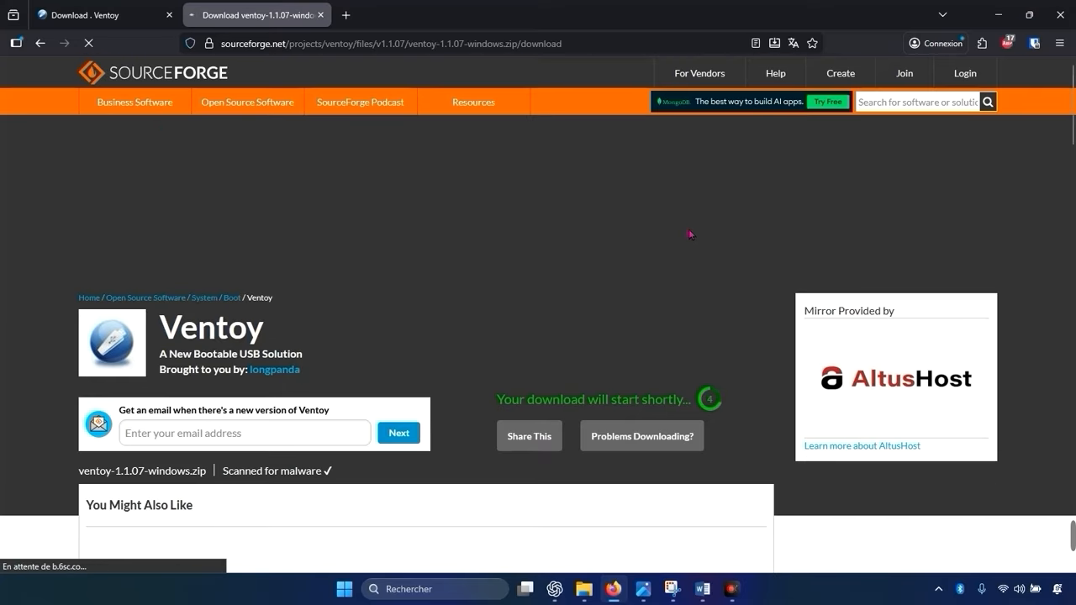
{"action": "scroll", "coordinate": [686, 237], "scroll_direction": "down", "scroll_amount": 2}
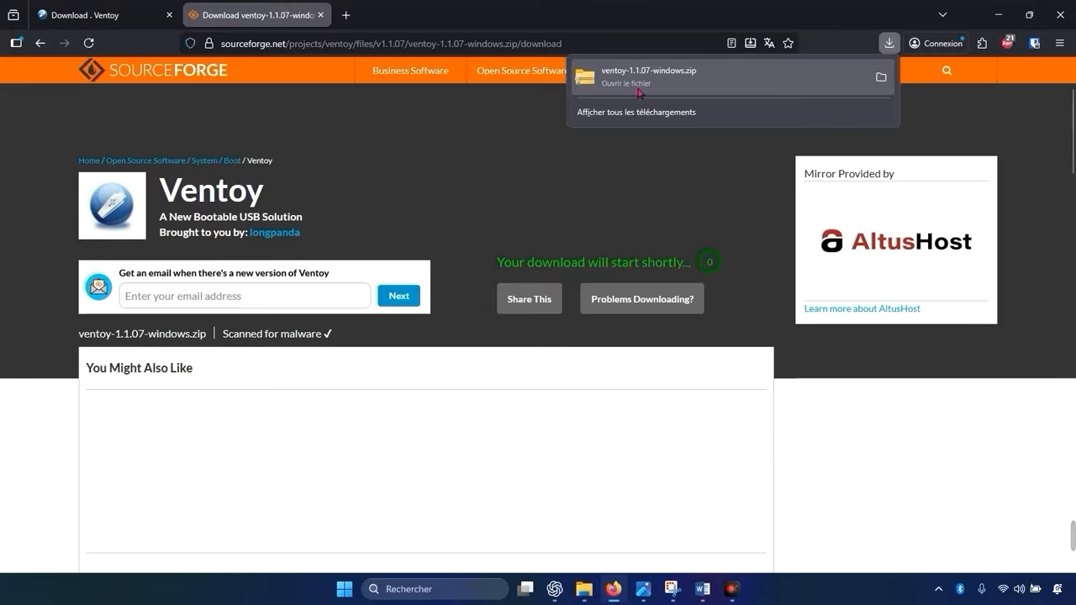
Close the browser and open the Downloads folder in File Explorer.
{"action": "left_click", "coordinate": [1063, 13]}
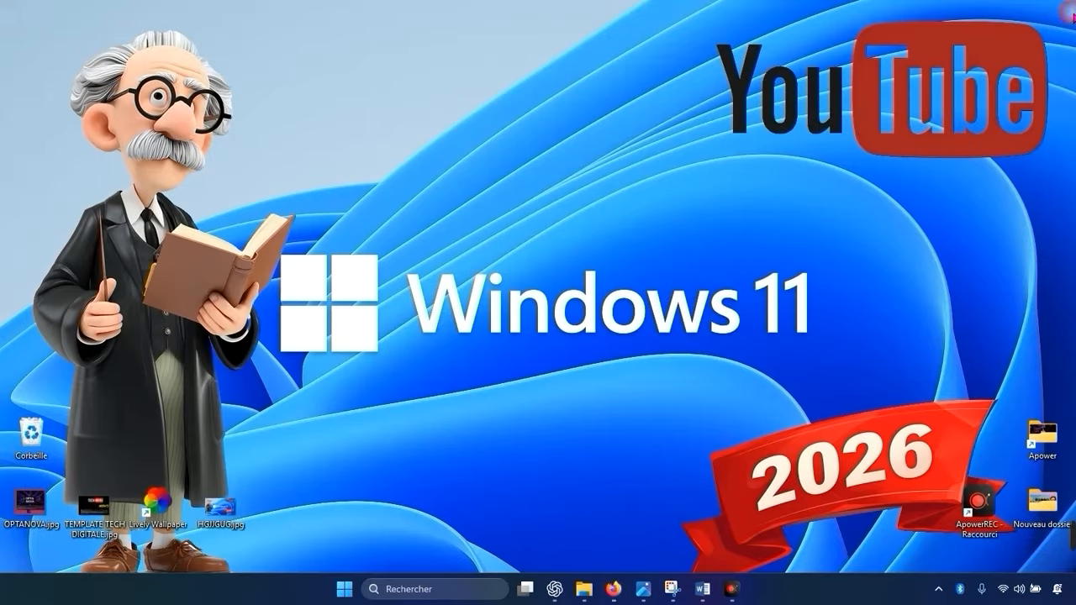
{"action": "left_click", "coordinate": [581, 591]}
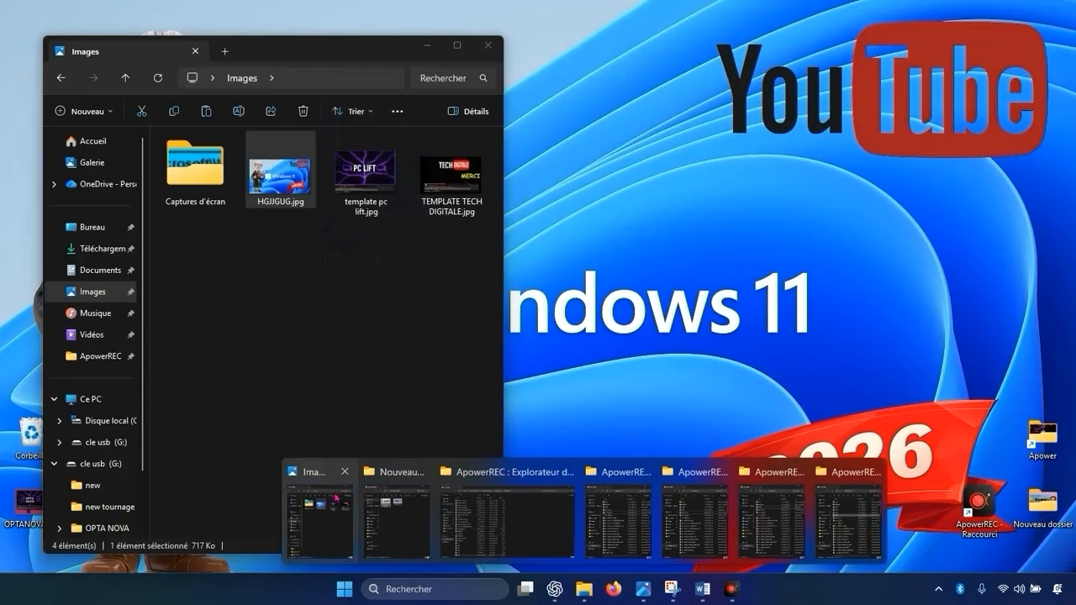
{"action": "left_click", "coordinate": [318, 515]}
{"action": "left_click", "coordinate": [101, 248]}
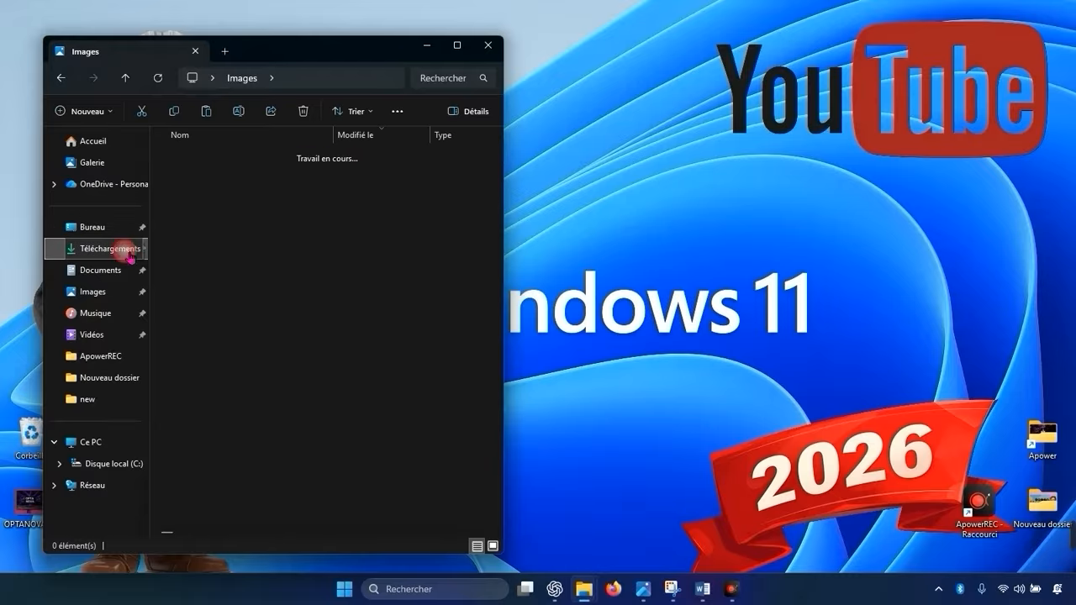
Extract ventoy-1.1.07-windows.zip into the proposed ventoy-1.1.07-windows folder in Downloads and close the window showing the extracted files.
{"action": "left_click", "coordinate": [248, 177]}
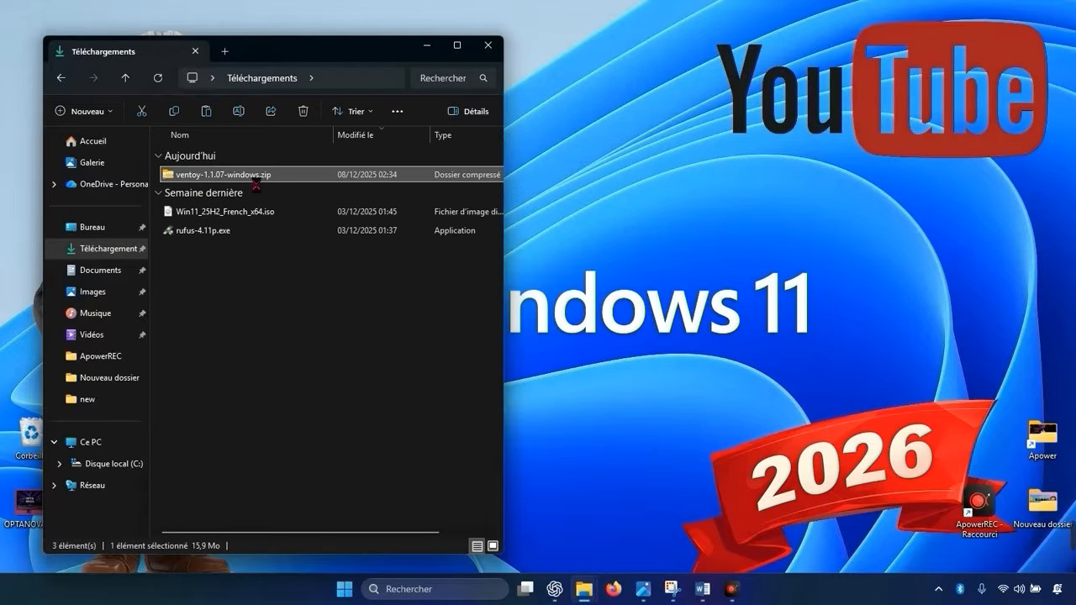
{"action": "double_click", "coordinate": [252, 176]}
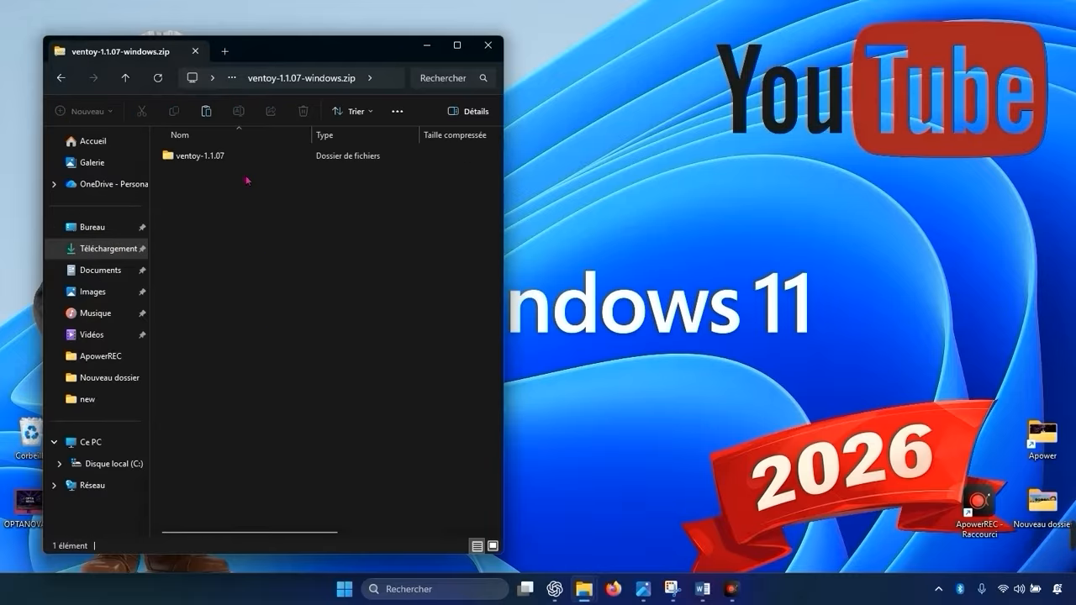
{"action": "left_click", "coordinate": [60, 77]}
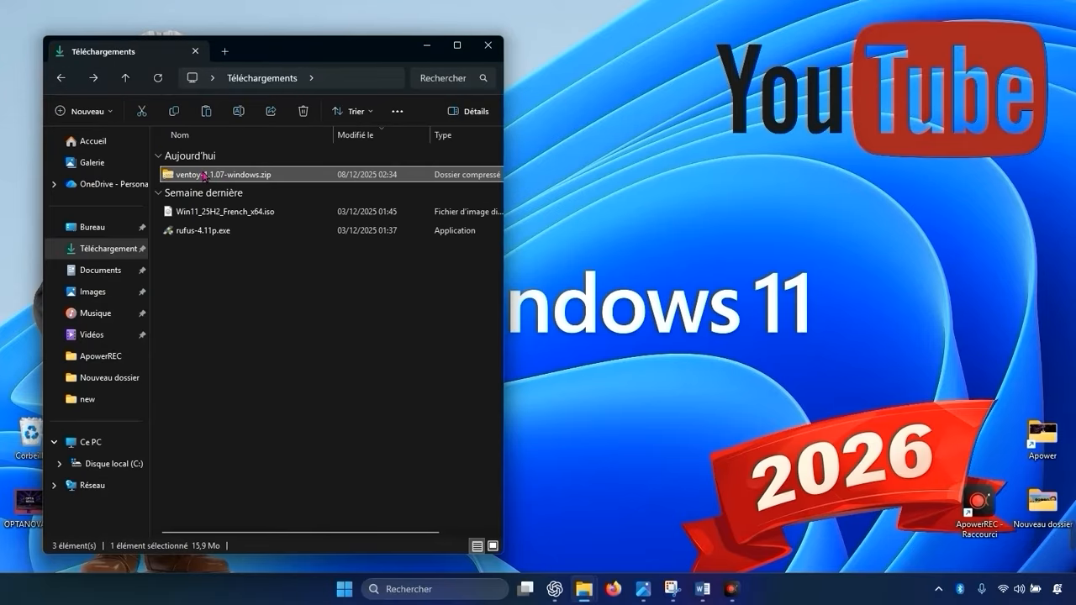
{"action": "right_click", "coordinate": [203, 176]}
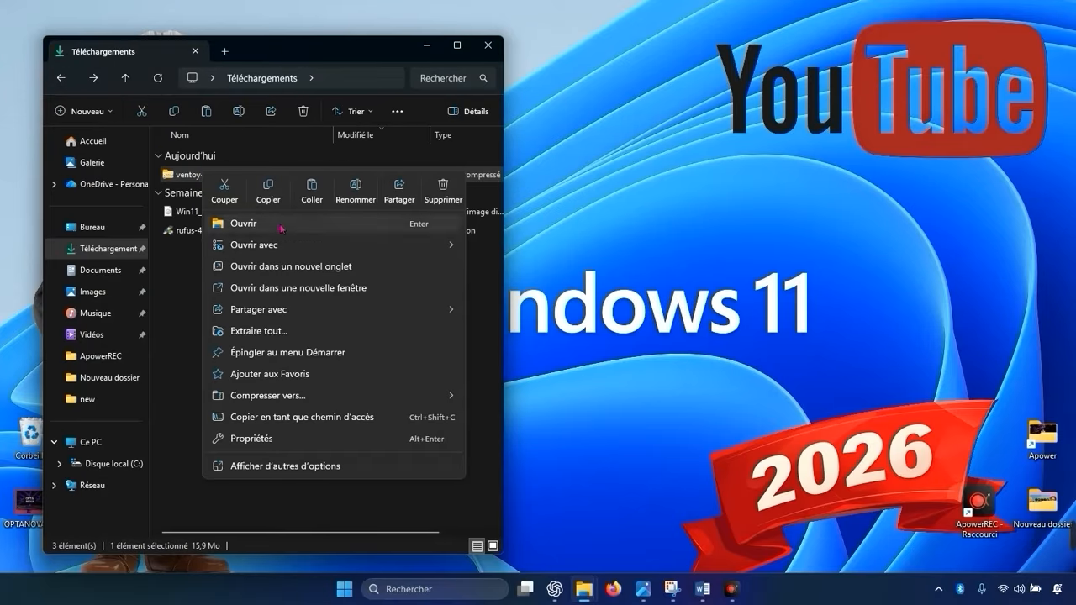
{"action": "left_click", "coordinate": [269, 330]}
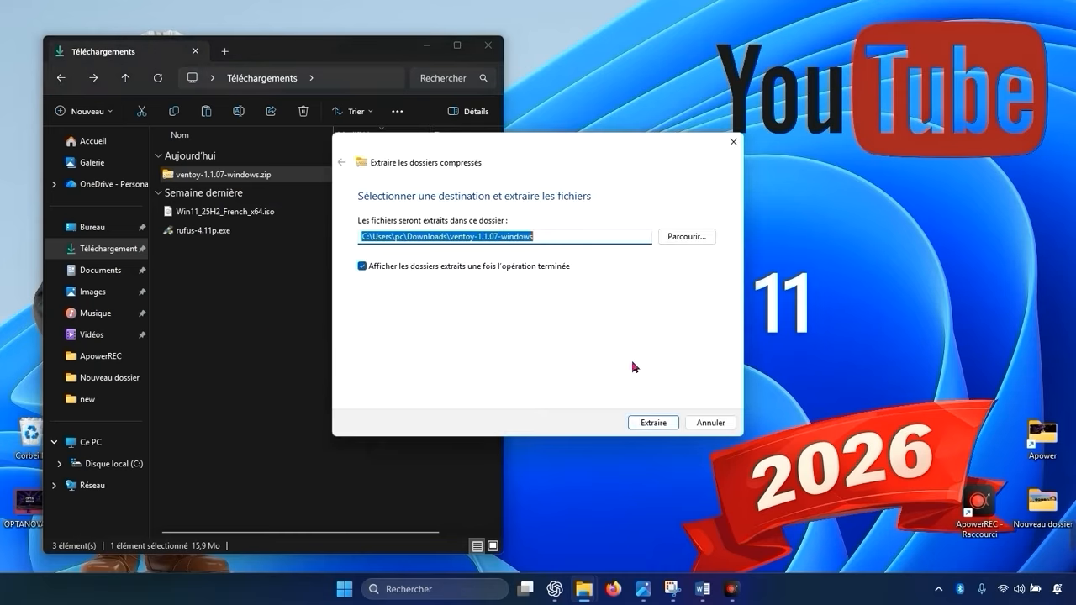
{"action": "left_click", "coordinate": [650, 423]}
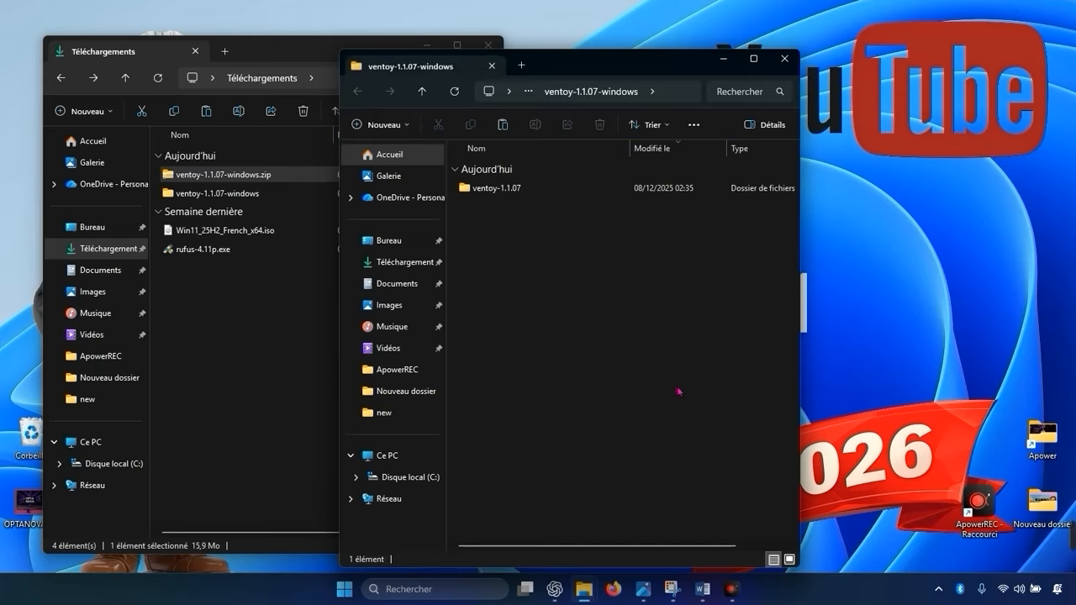
{"action": "left_click", "coordinate": [785, 59]}
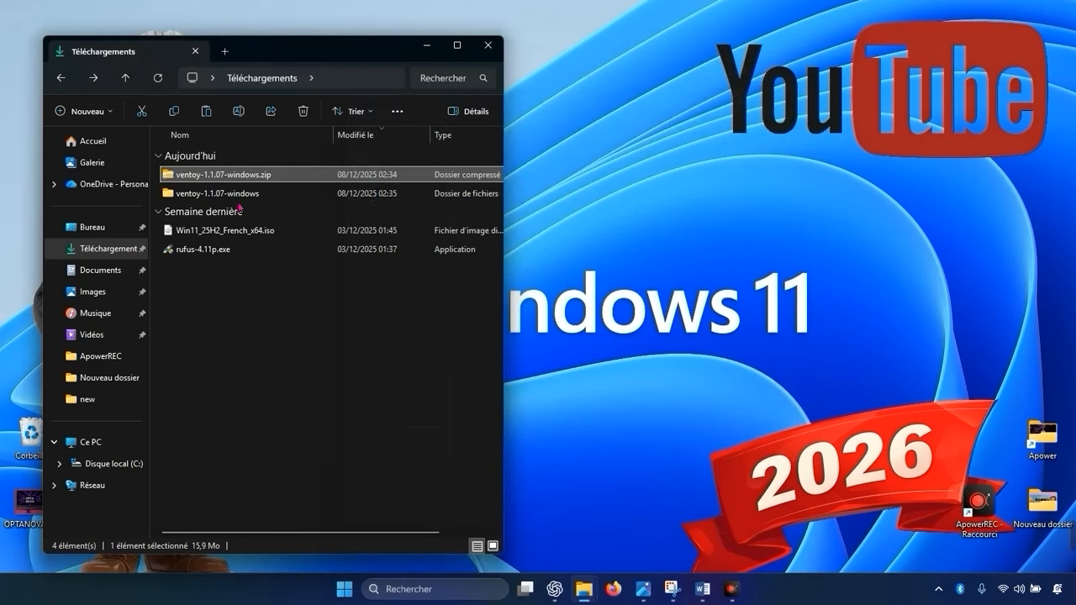
Look into the extracted ventoy-1.1.07-windows folder and check This PC for the connected KINGSTON (E:) USB drive.
{"action": "double_click", "coordinate": [210, 193]}
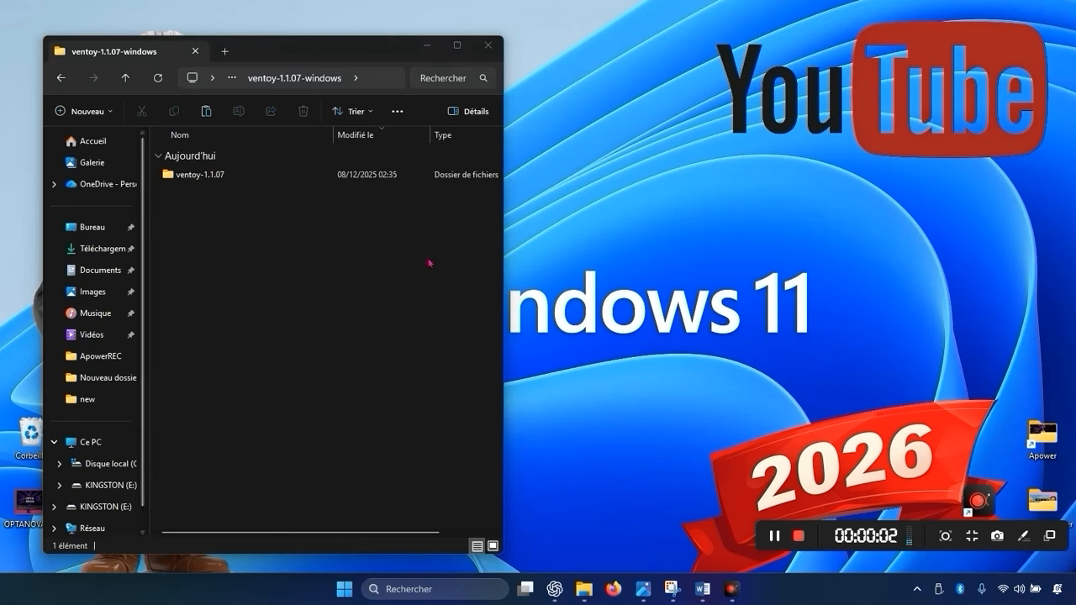
{"action": "left_click", "coordinate": [233, 284]}
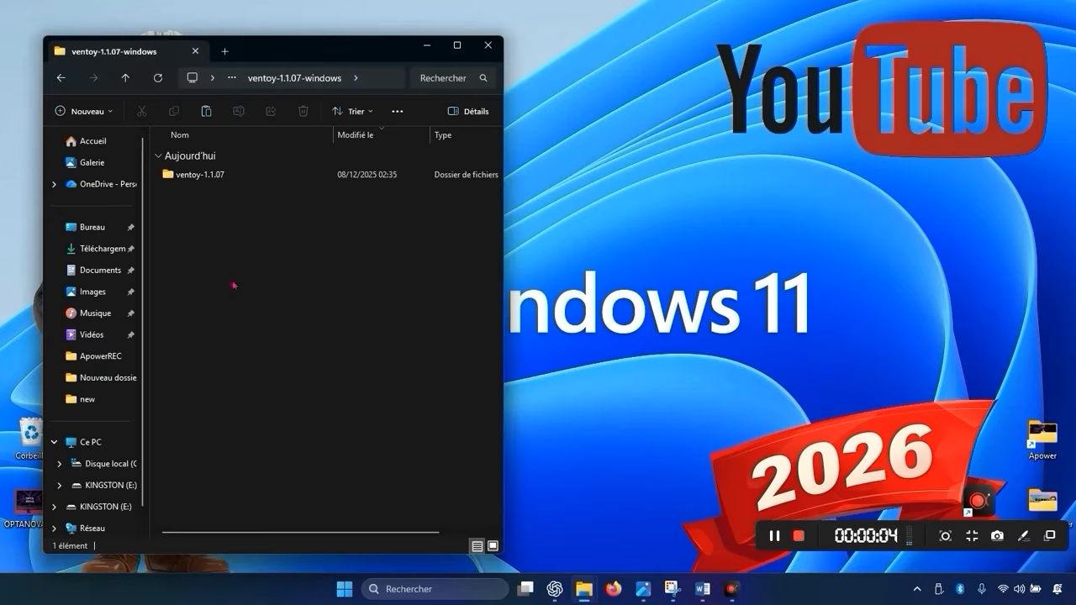
{"action": "left_click", "coordinate": [584, 591]}
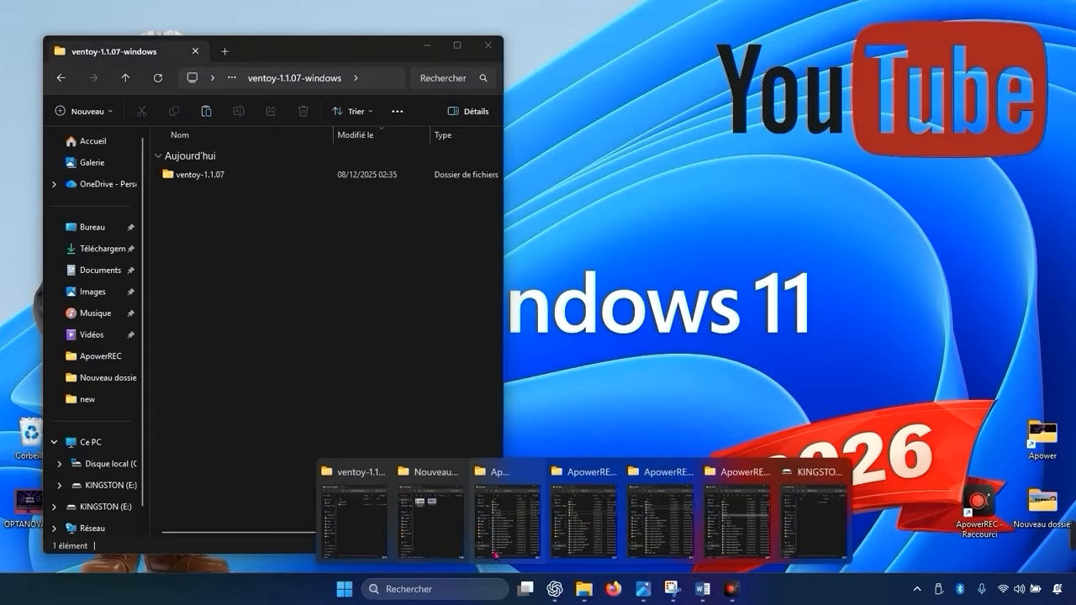
{"action": "left_click", "coordinate": [363, 521]}
{"action": "left_click", "coordinate": [103, 442]}
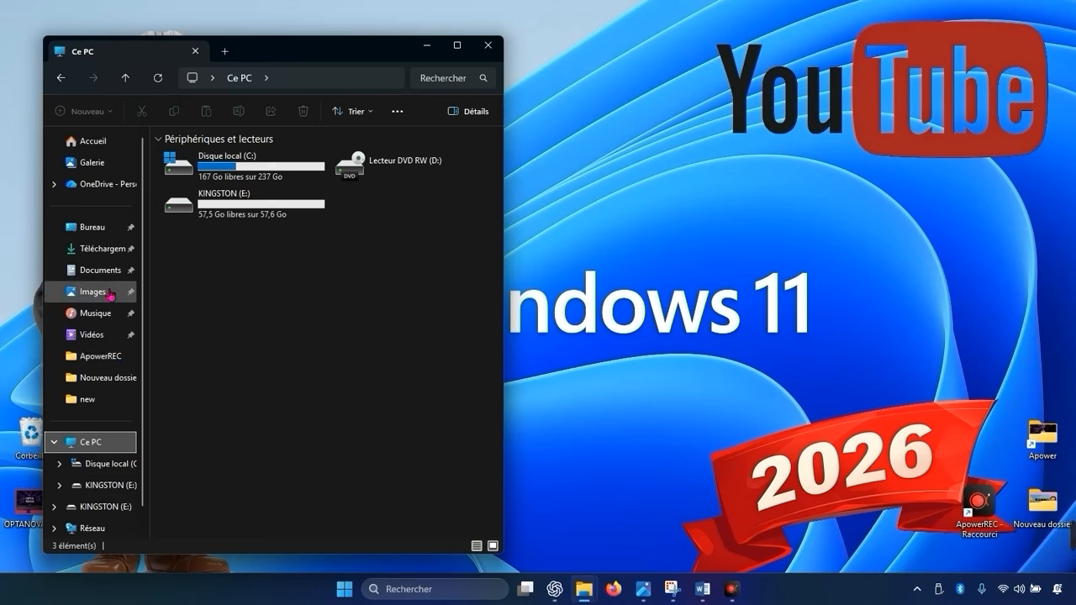
Open the ventoy-1.1.07 folder inside the extracted ventoy-1.1.07-windows folder in Downloads and launch Ventoy2Disk.exe.
{"action": "left_click", "coordinate": [100, 249]}
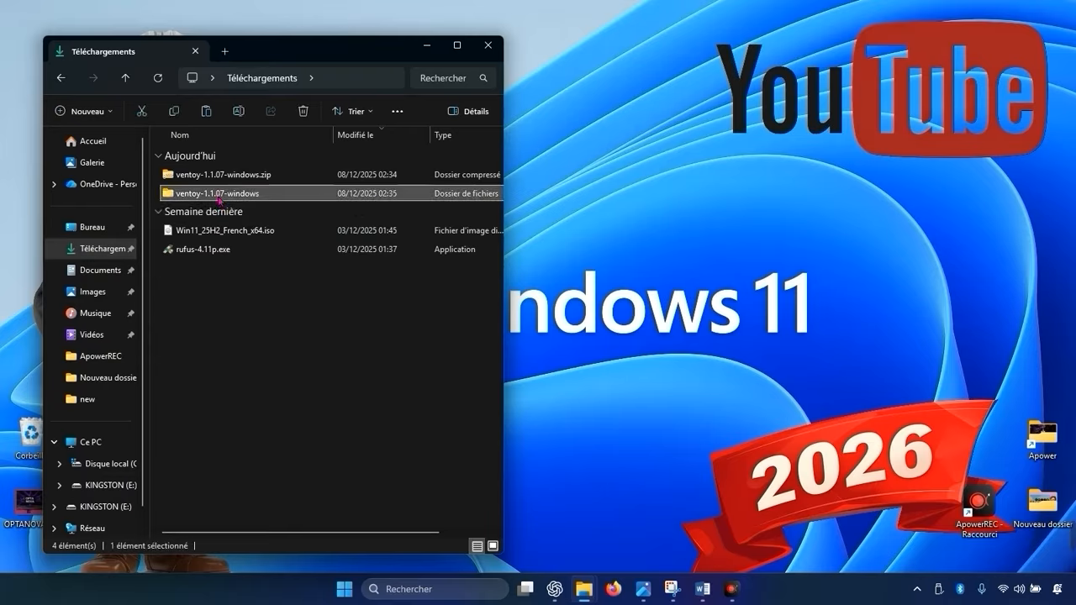
{"action": "double_click", "coordinate": [206, 194]}
{"action": "double_click", "coordinate": [202, 176]}
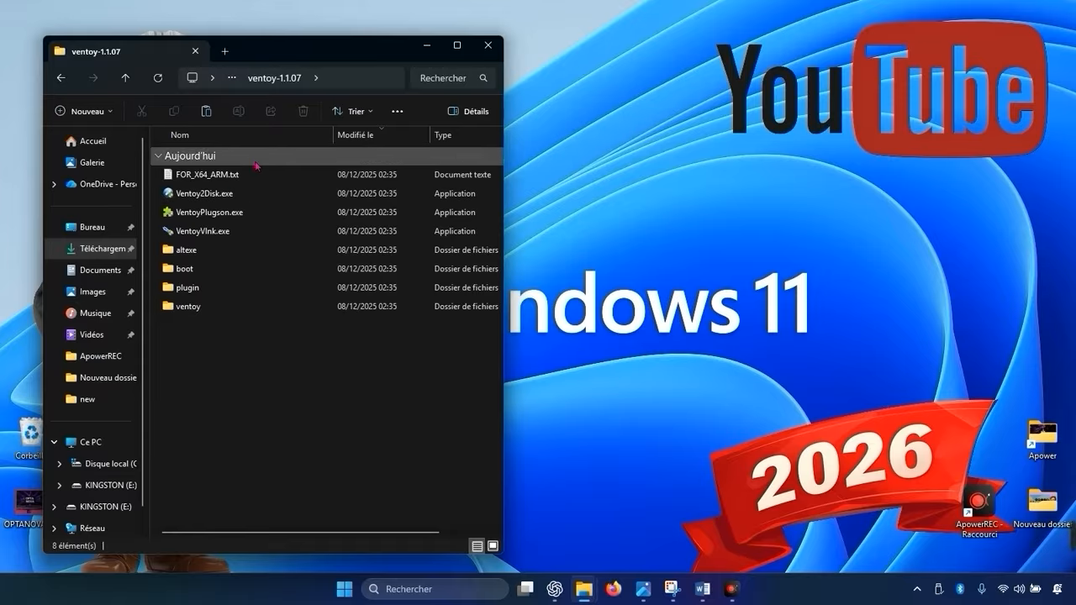
{"action": "left_click", "coordinate": [225, 199]}
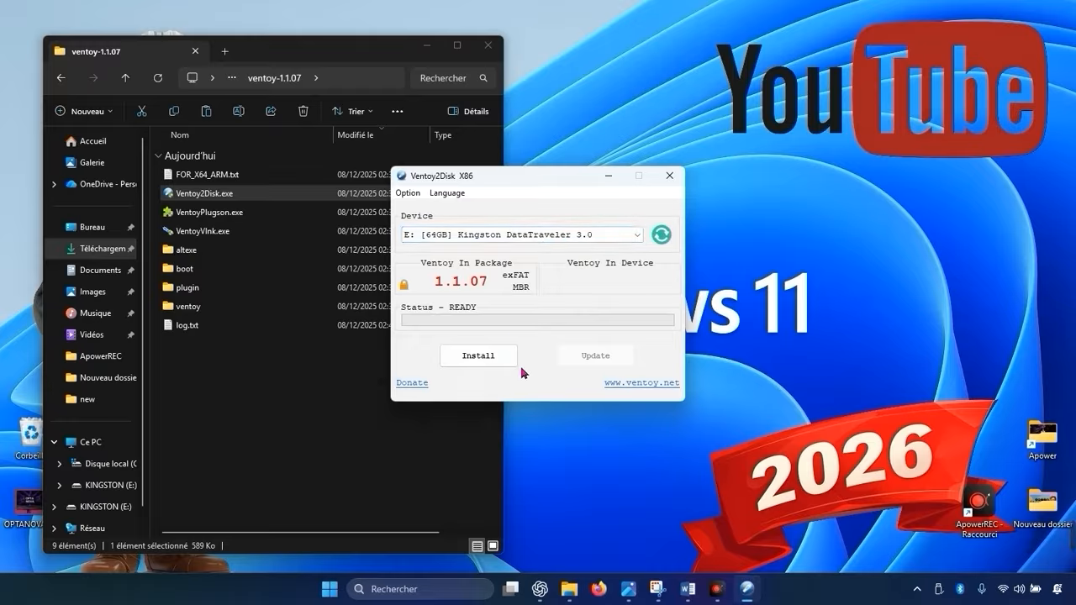
Install Ventoy on the 64 GB Kingston DataTraveler 3.0 drive (E:), accepting both warnings about formatting the device.
{"action": "left_click", "coordinate": [479, 356]}
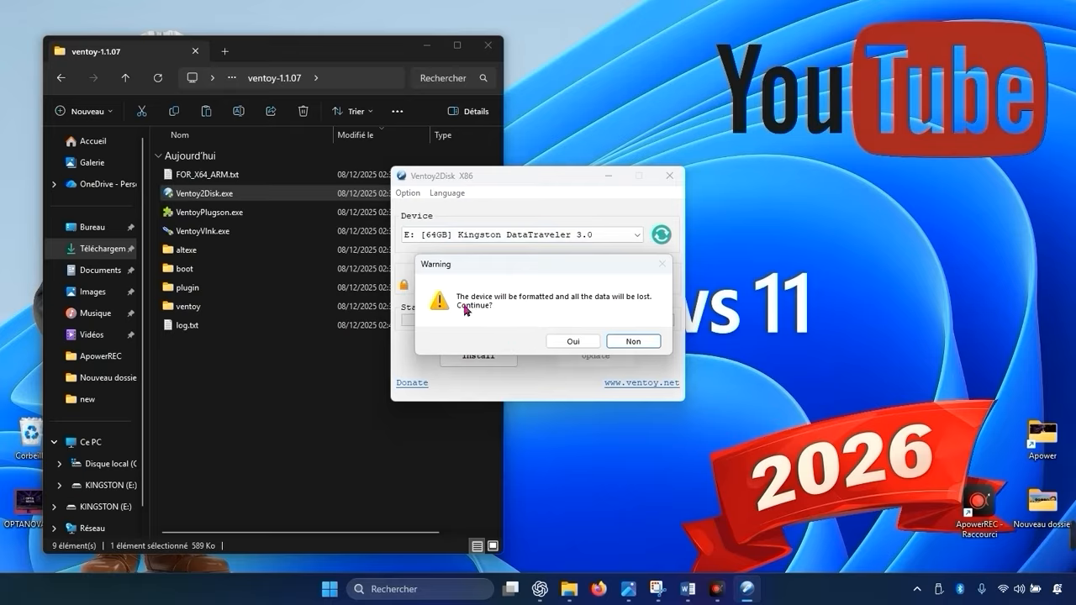
{"action": "left_click", "coordinate": [577, 343]}
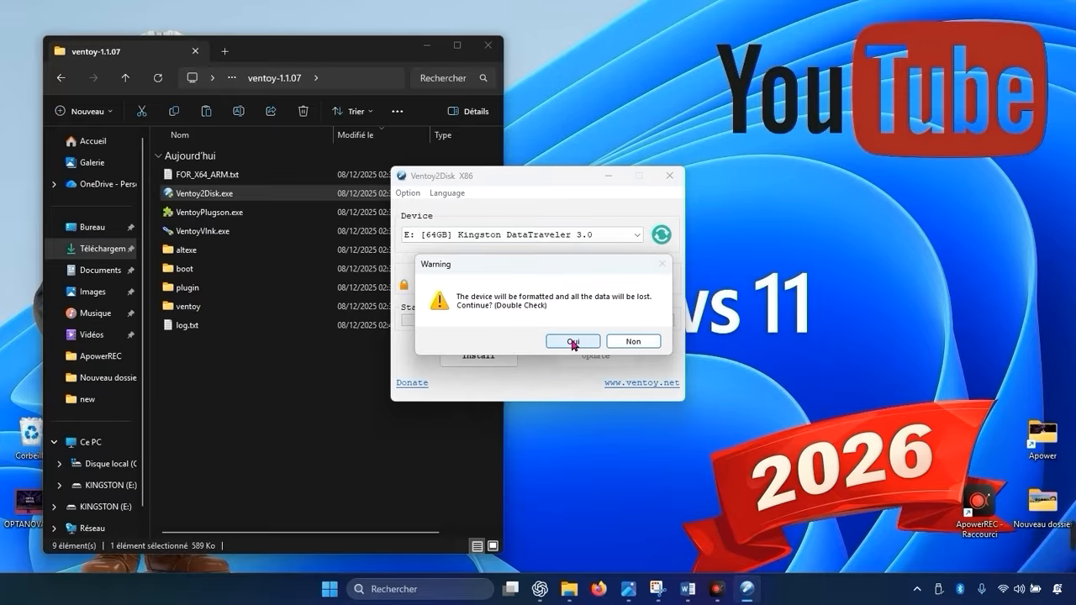
{"action": "left_click", "coordinate": [573, 344]}
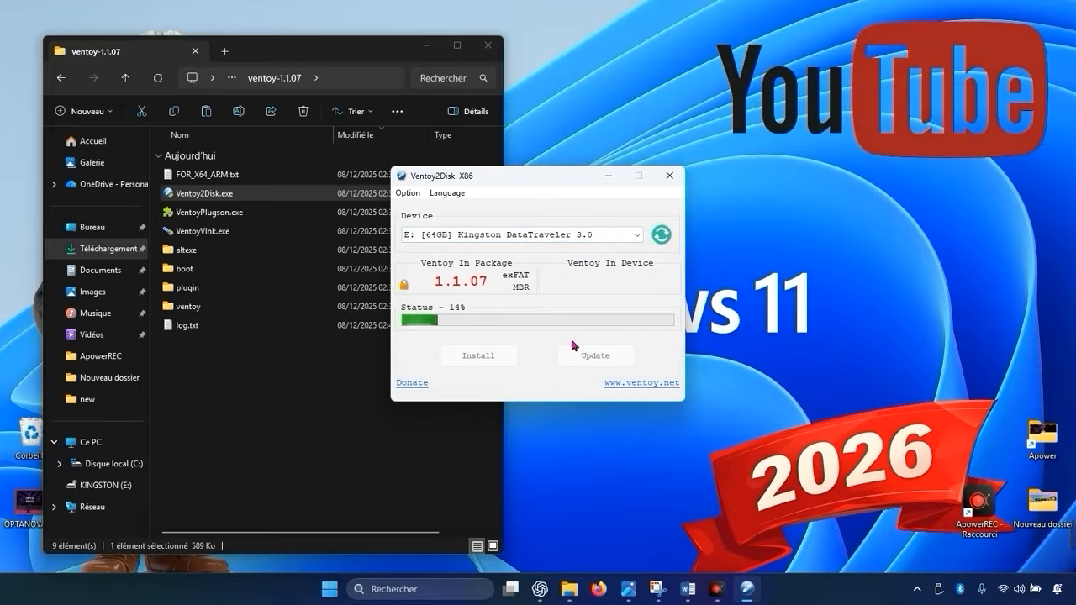